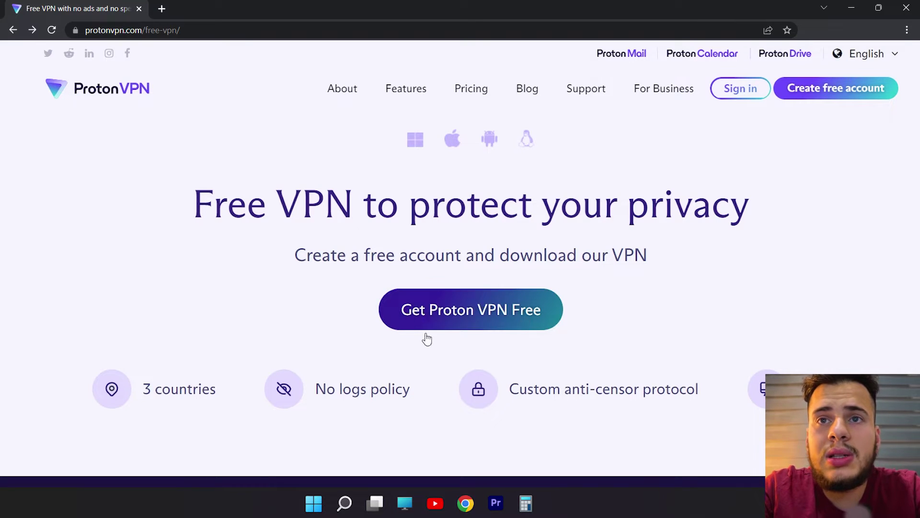
Step: Open the Create your Proton Account form with 'Get Proton VPN Free'
left_click(476, 321)
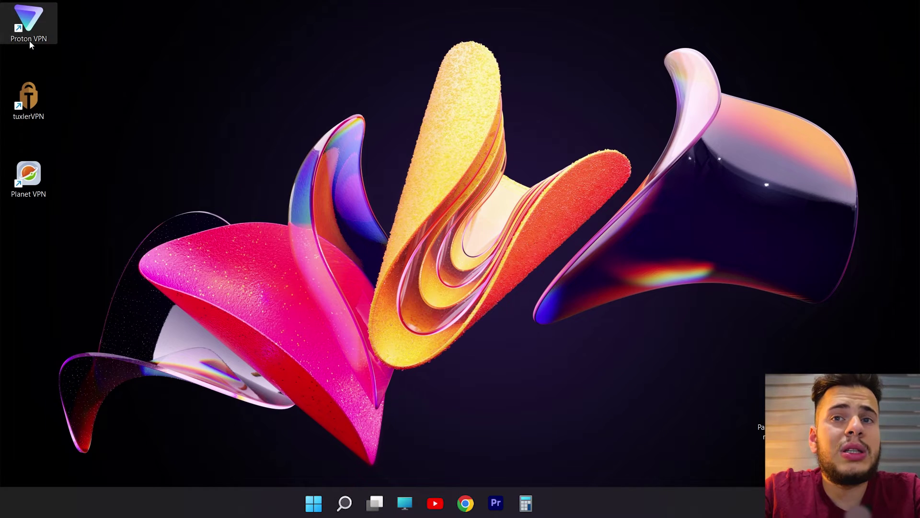
Step: Launch Proton VPN from its desktop shortcut and log in with the account username and password
double_click(29, 21)
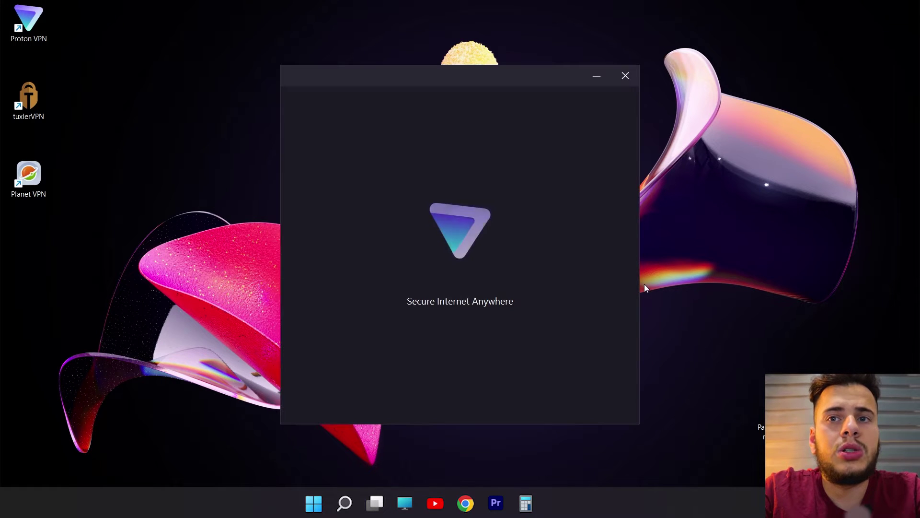
type("vpngratisorg")
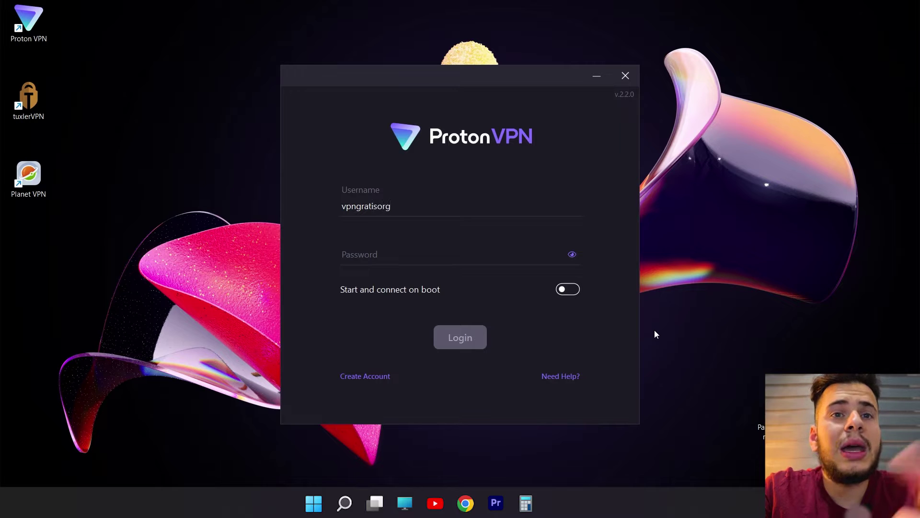
key("Tab")
type("***********")
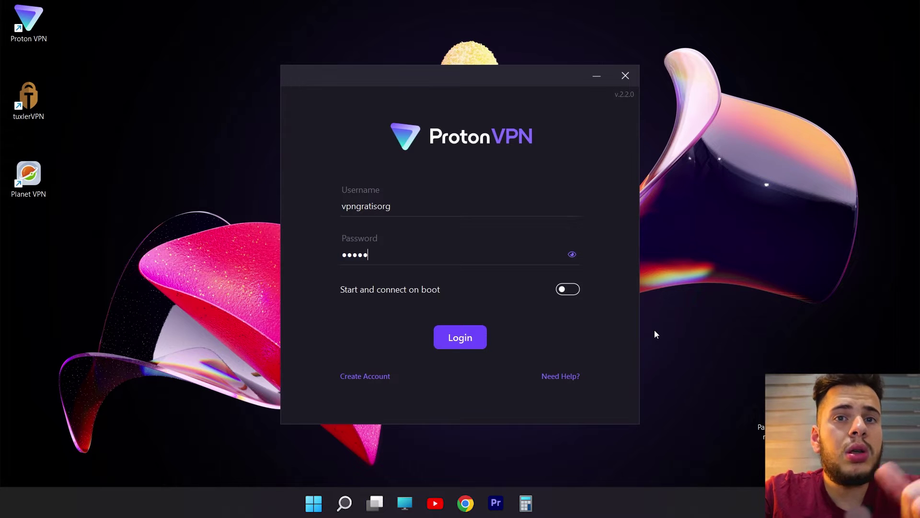
left_click(484, 338)
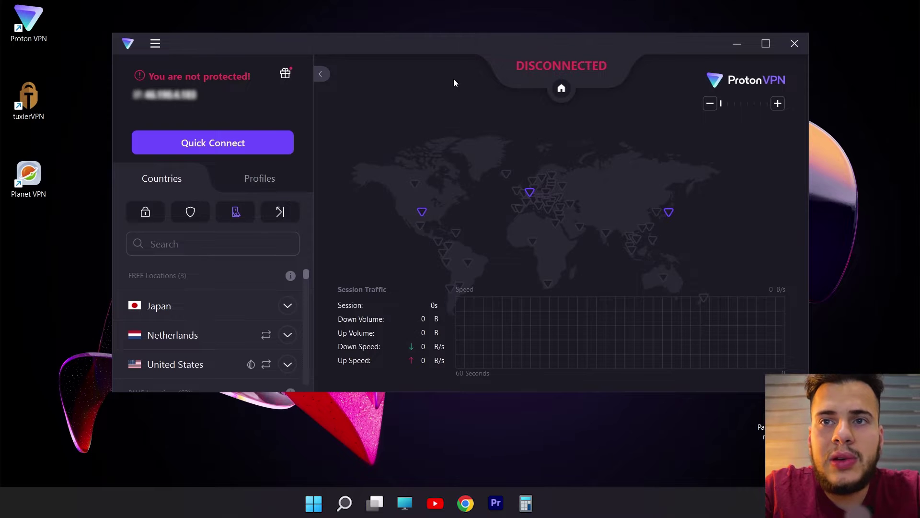
Step: Move and enlarge the Proton VPN window, then browse the free United States servers
left_click_drag(434, 48, 393, 39)
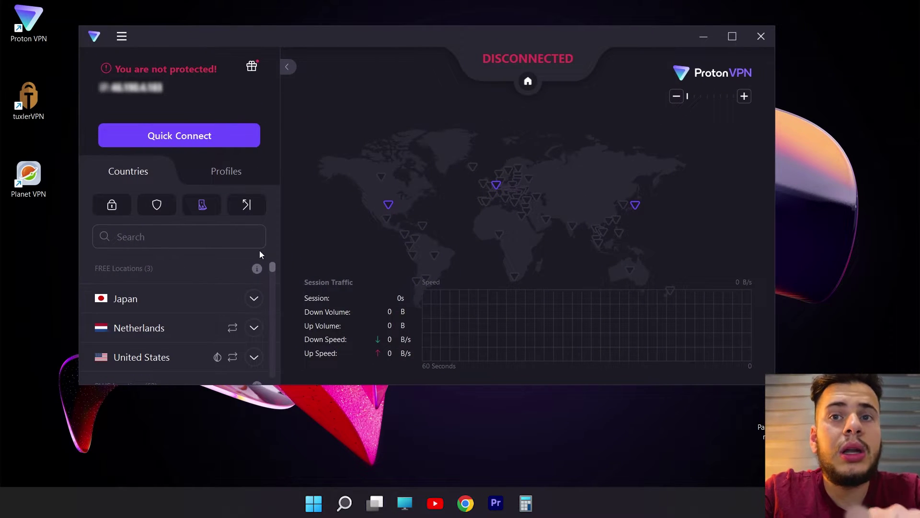
left_click(254, 357)
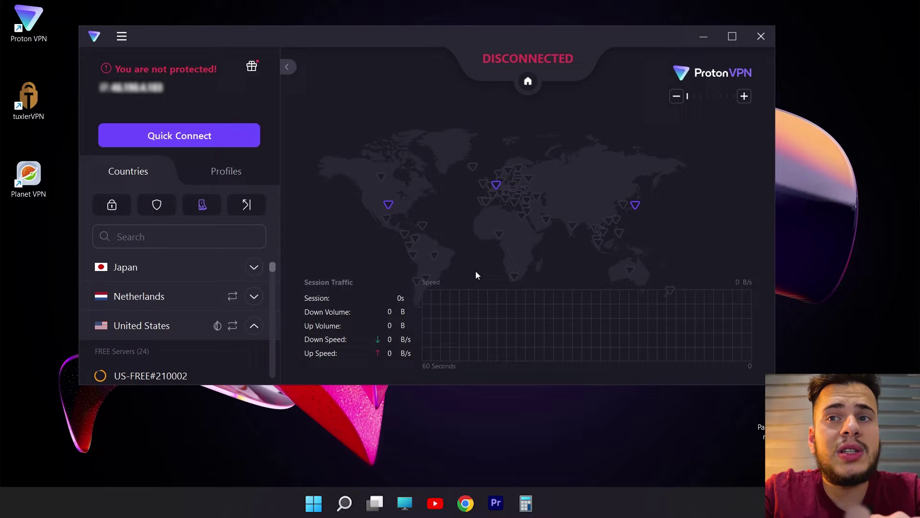
left_click_drag(420, 391, 404, 445)
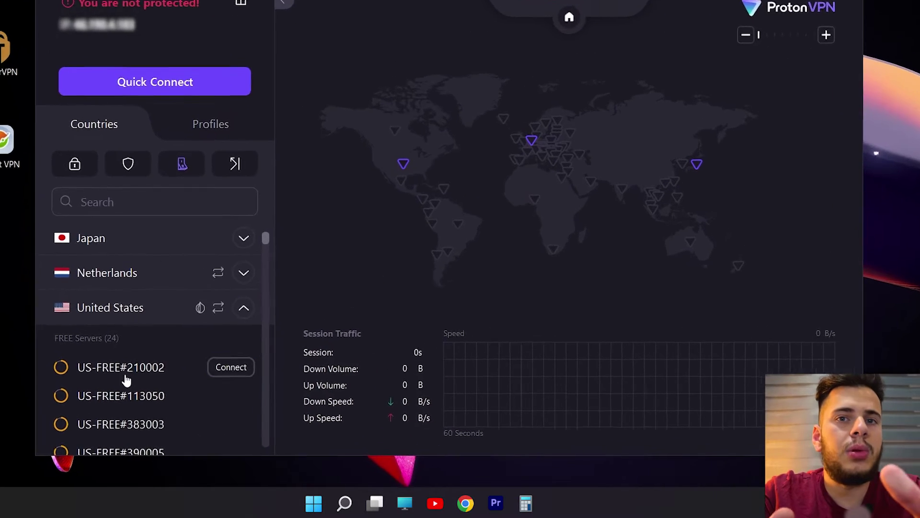
scroll(126, 380, "down", 10)
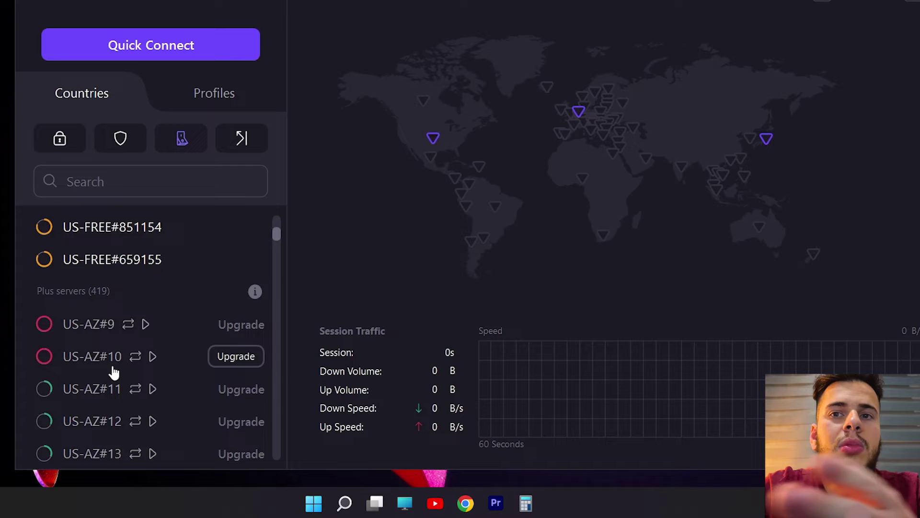
scroll(113, 372, "up", 8)
scroll(115, 364, "up", 5)
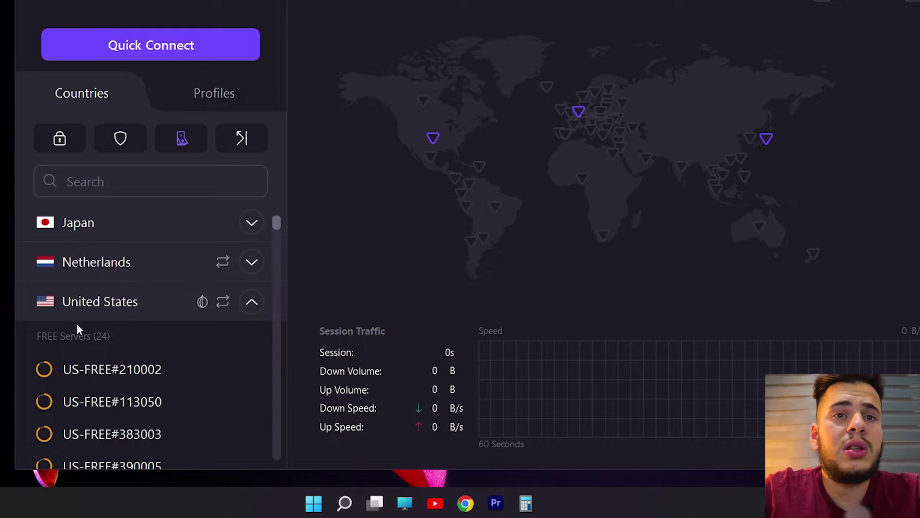
Step: Check the Japan and Netherlands free server lists, leaving Japan's 14 servers expanded
left_click(252, 301)
left_click(251, 223)
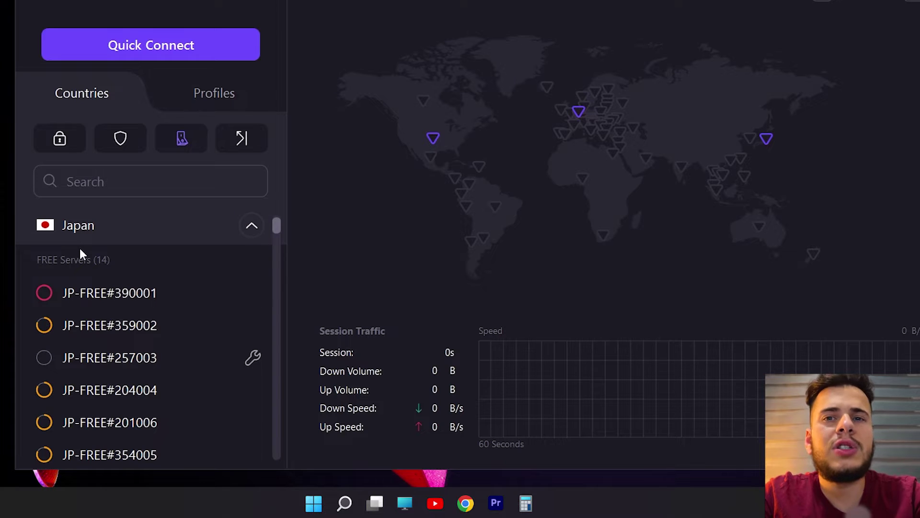
left_click(253, 232)
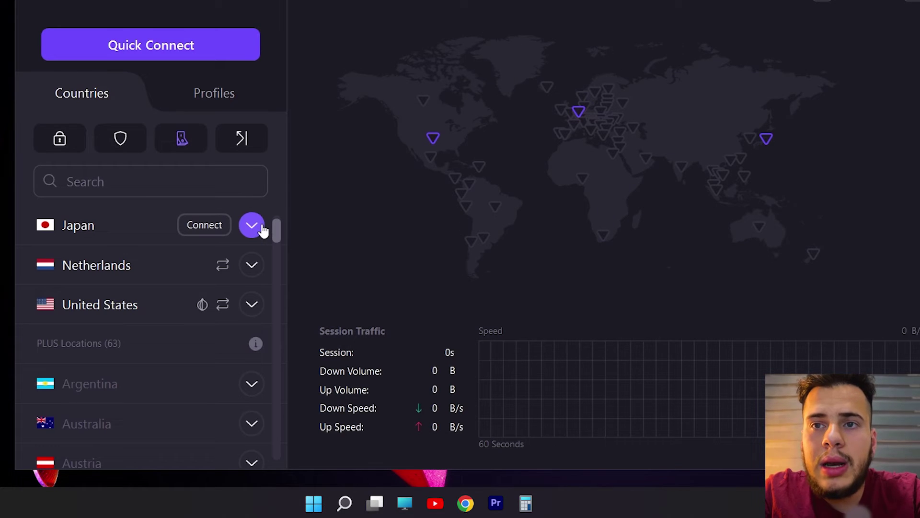
left_click(252, 266)
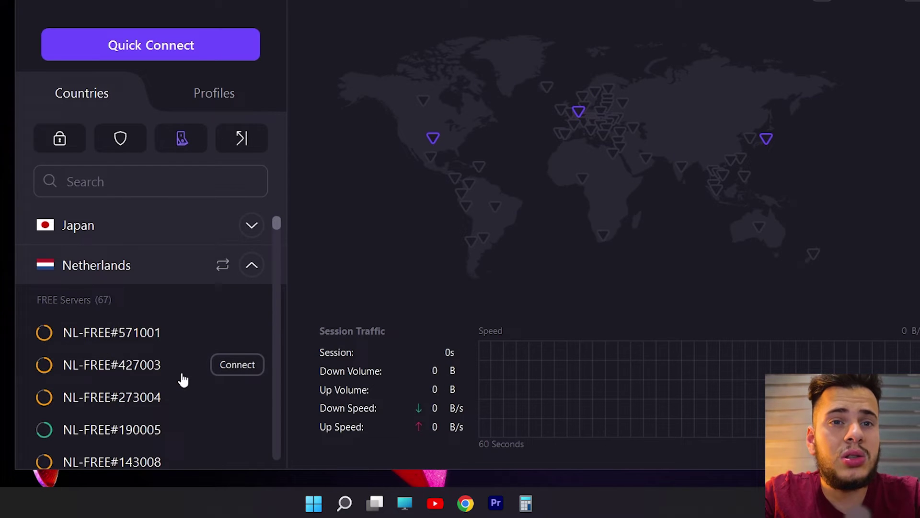
scroll(181, 378, "down", 5)
scroll(181, 378, "down", 5)
scroll(179, 374, "up", 15)
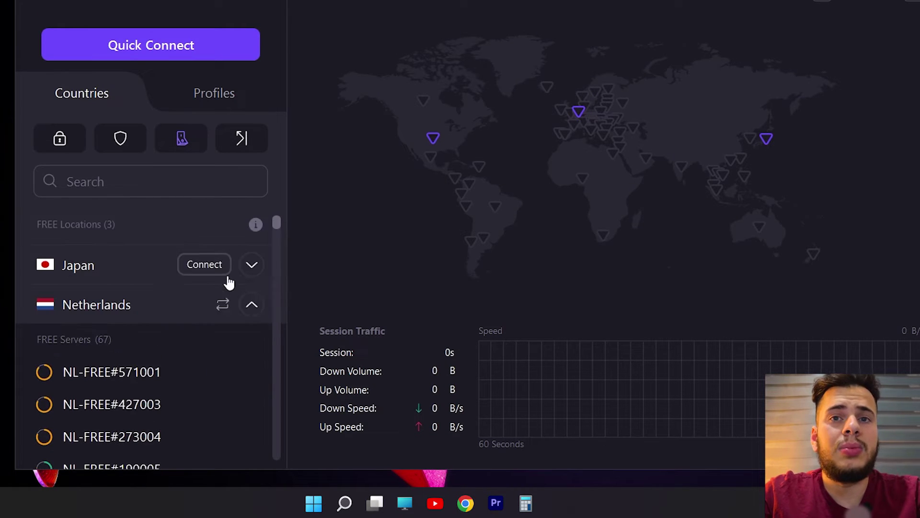
left_click(245, 304)
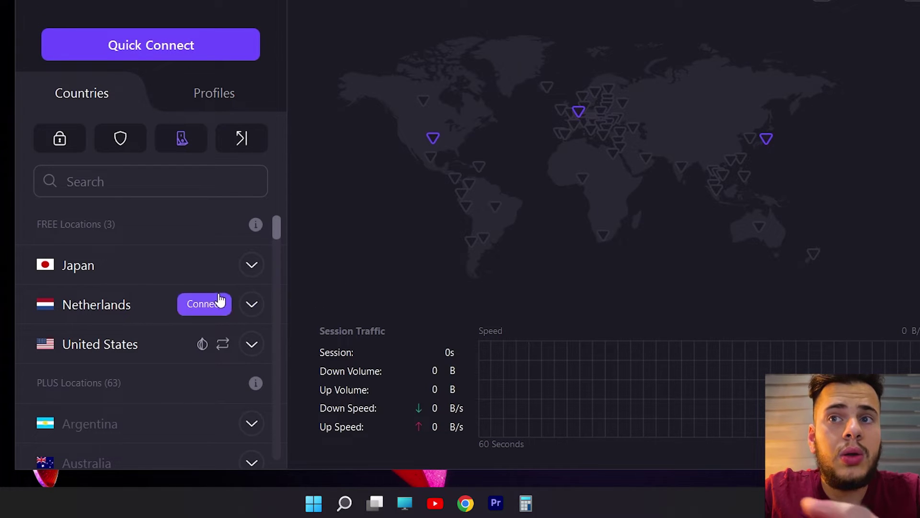
left_click(255, 271)
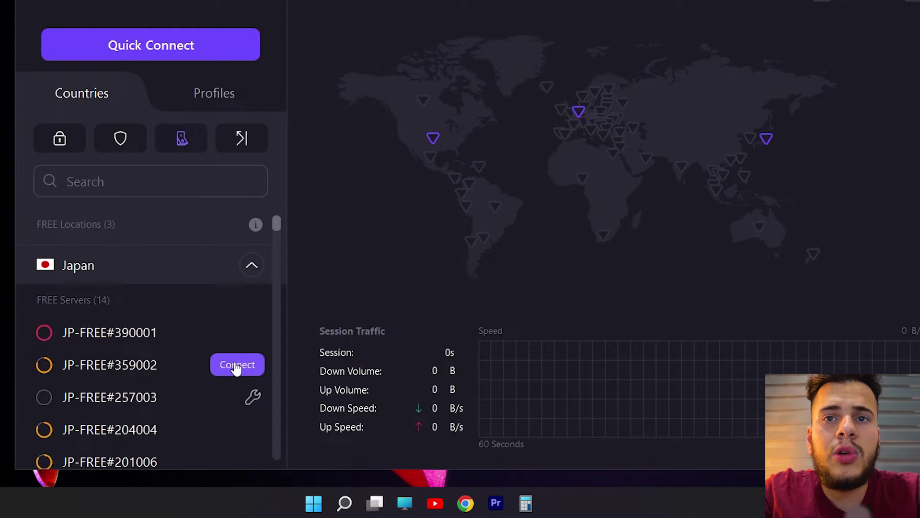
Step: Connect to JP-FREE#359002, then disconnect once it reads CONNECTED
left_click(236, 366)
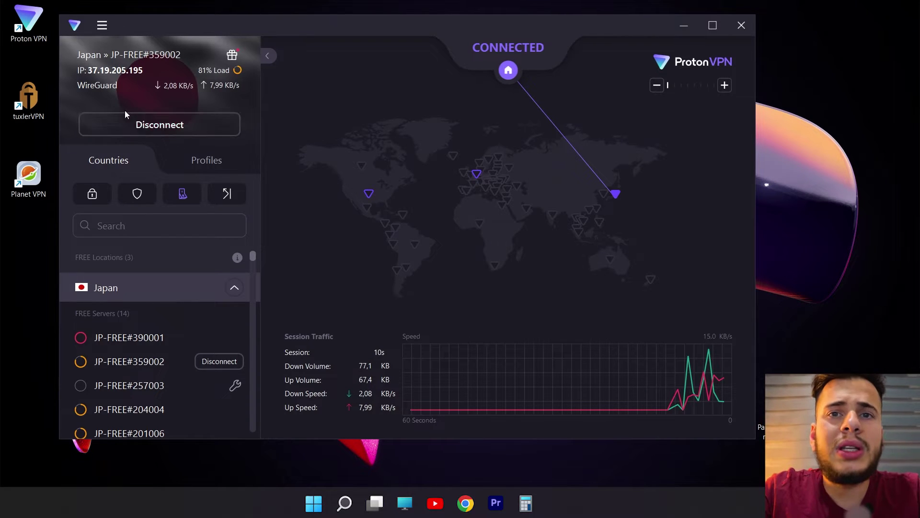
left_click(168, 124)
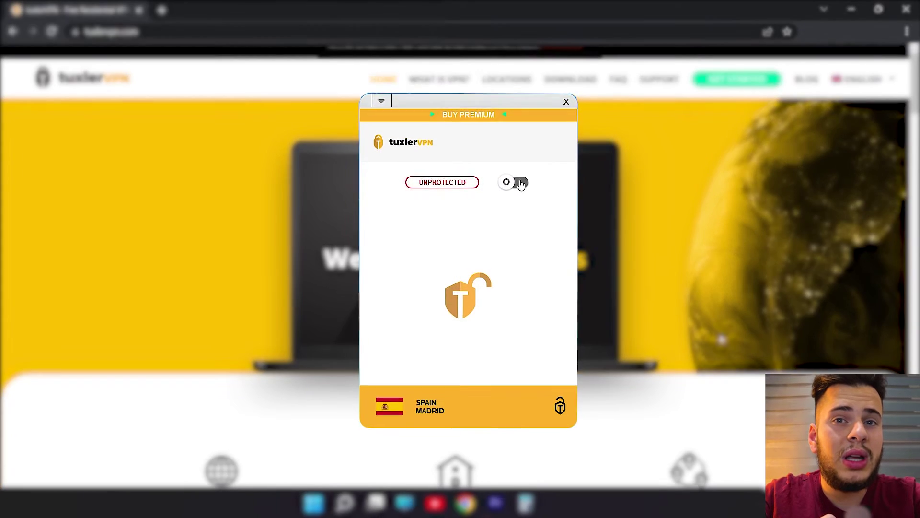
Step: Turn on tuxlerVPN protection and choose a residential connection in the United States
left_click(515, 181)
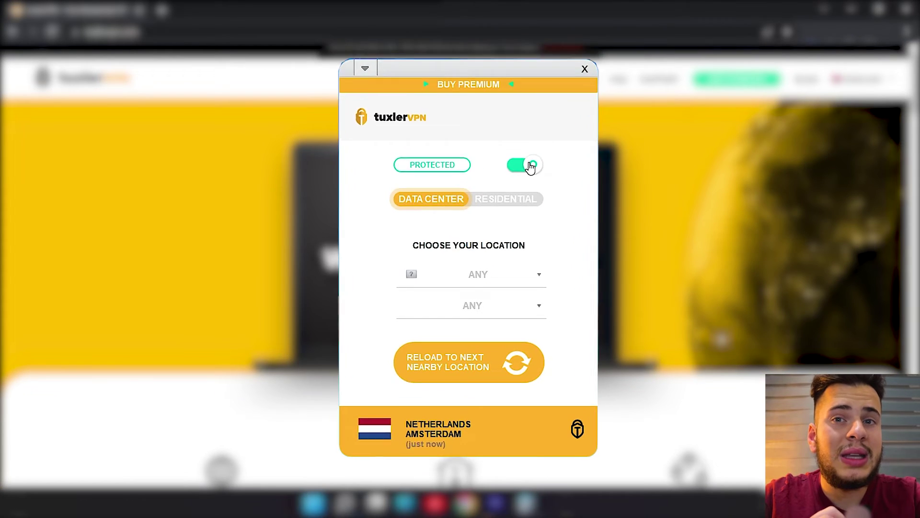
left_click(541, 194)
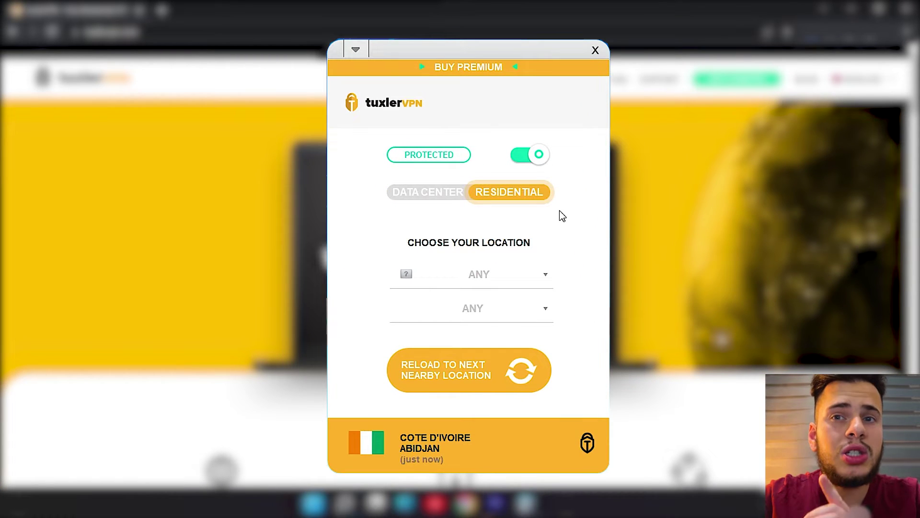
left_click(484, 276)
scroll(468, 328, "down", 10)
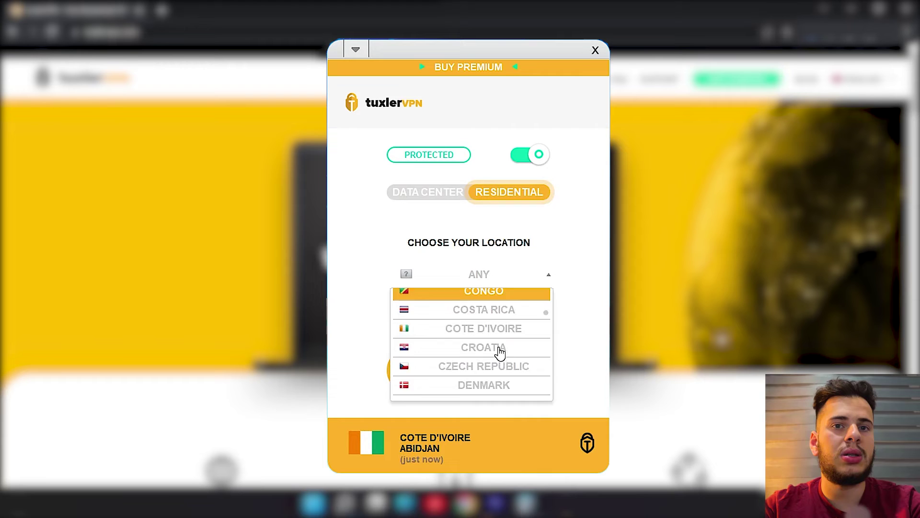
scroll(501, 350, "down", 12)
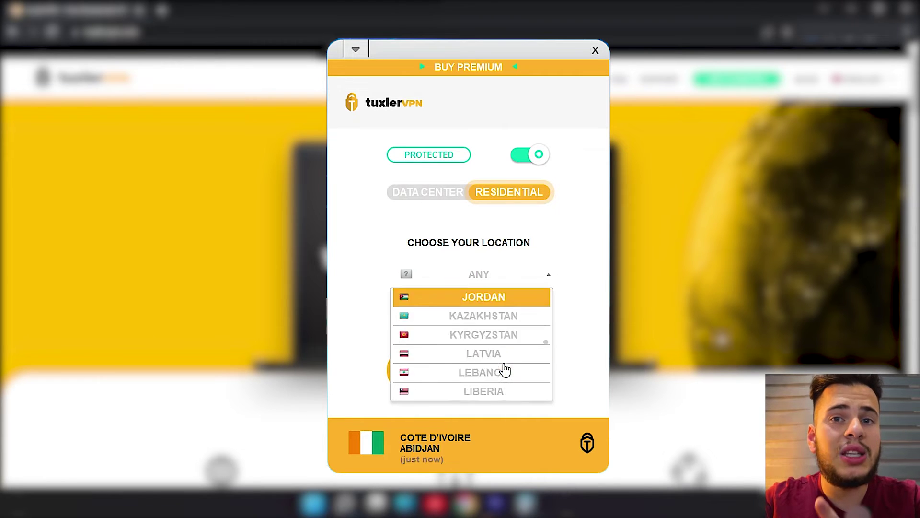
scroll(504, 367, "down", 10)
left_click(472, 352)
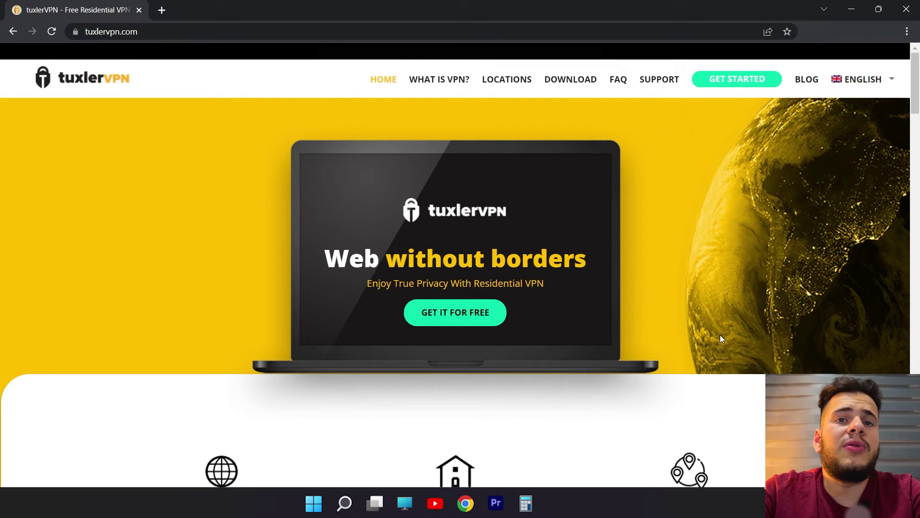
Step: Download tuxlerVPNSetup.exe from the tuxlerVPN site's free Windows download page
left_click(481, 311)
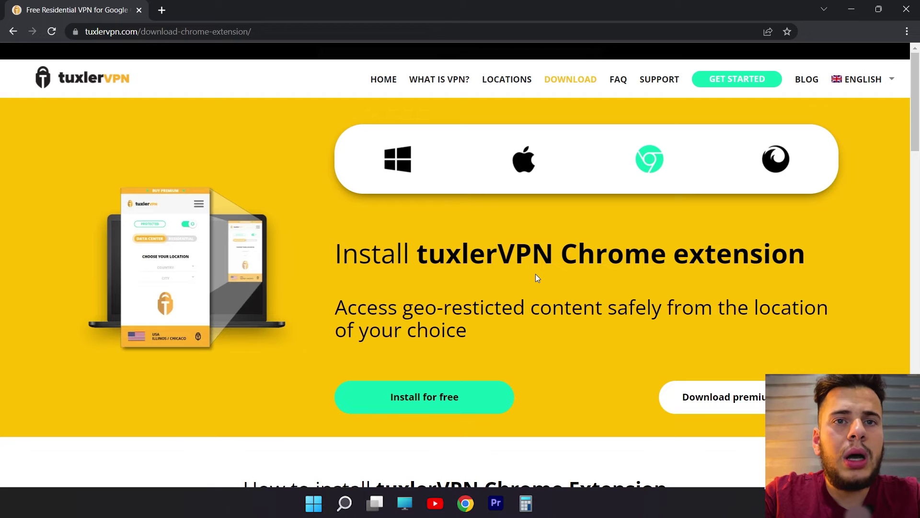
left_click(407, 166)
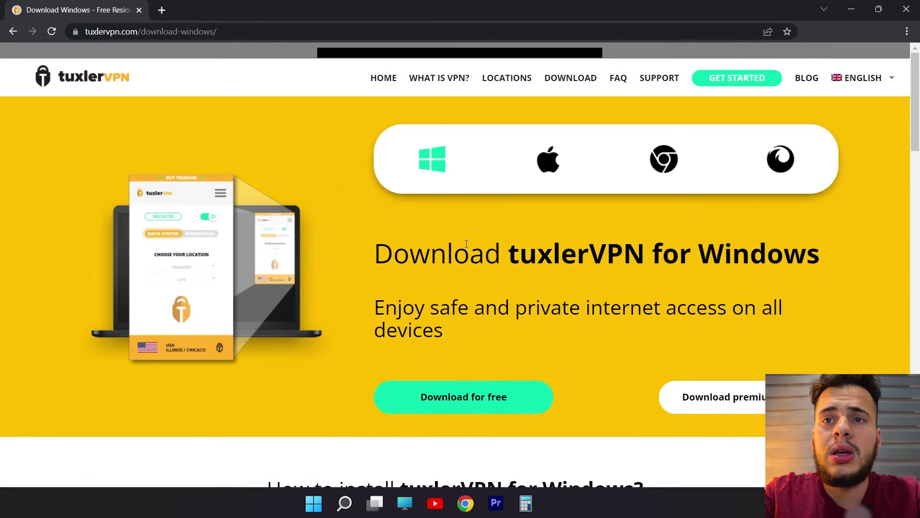
left_click(477, 397)
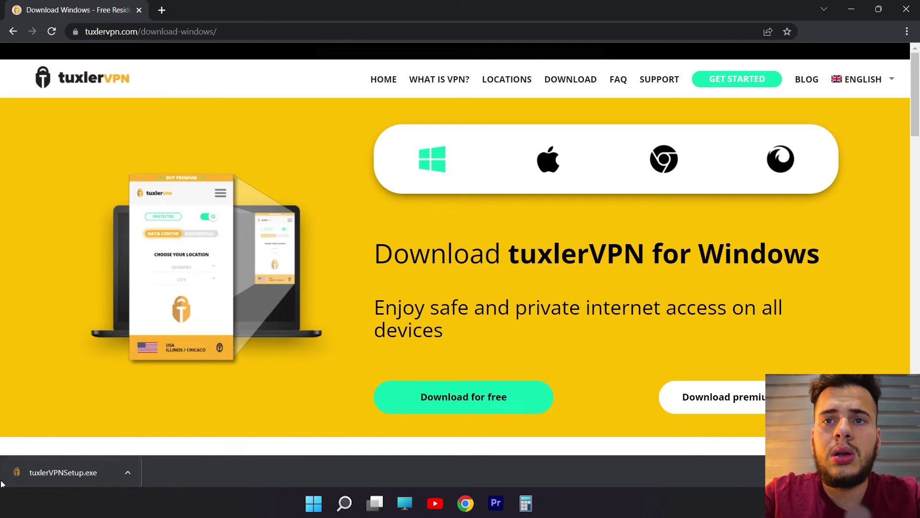
Step: Run tuxlerVPNSetup.exe, accept the license, install to the default location and launch tuxlerVPN
left_click(77, 477)
left_click(851, 11)
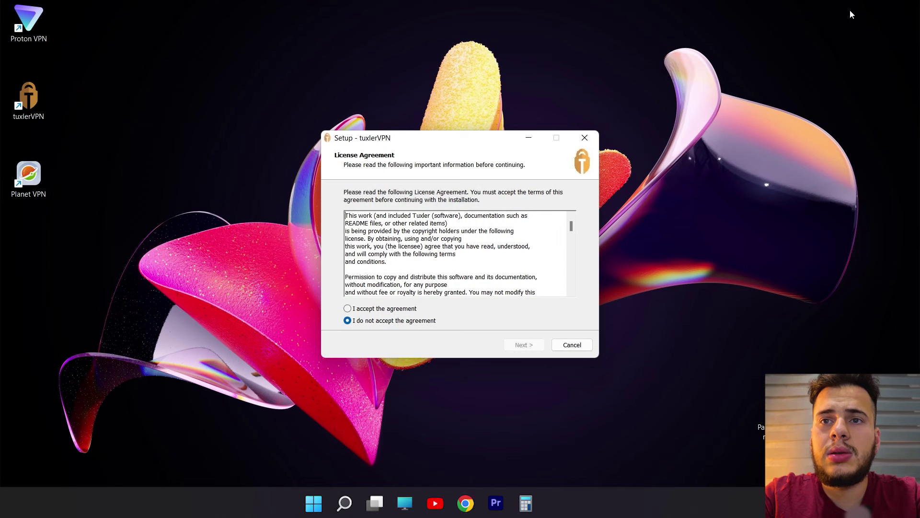
left_click(362, 309)
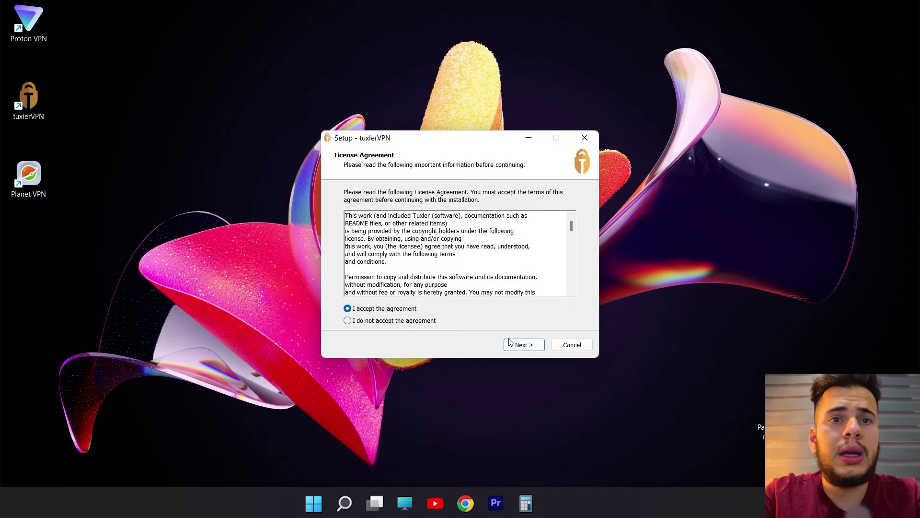
left_click(528, 347)
left_click(527, 347)
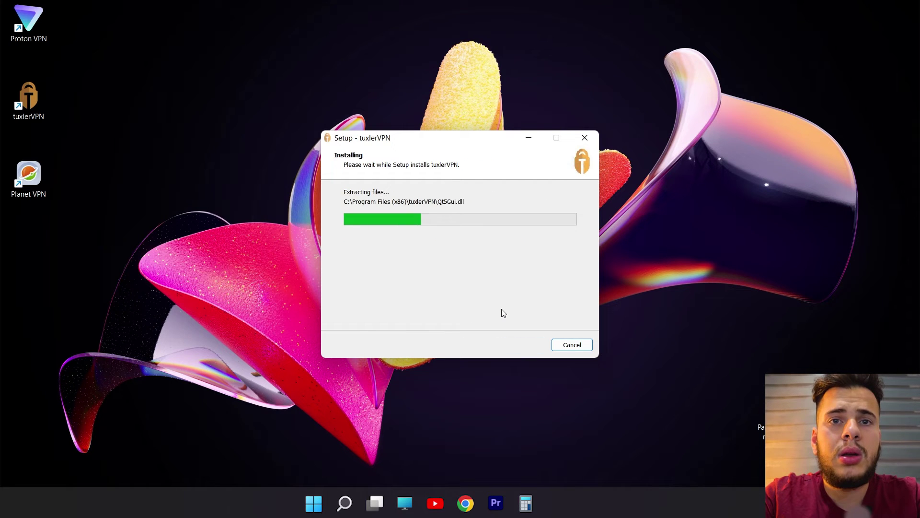
left_click(521, 344)
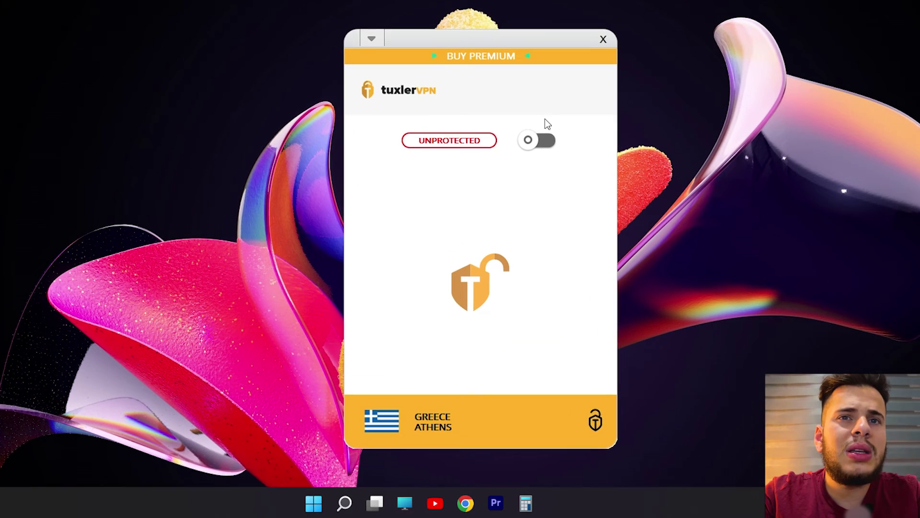
left_click(546, 148)
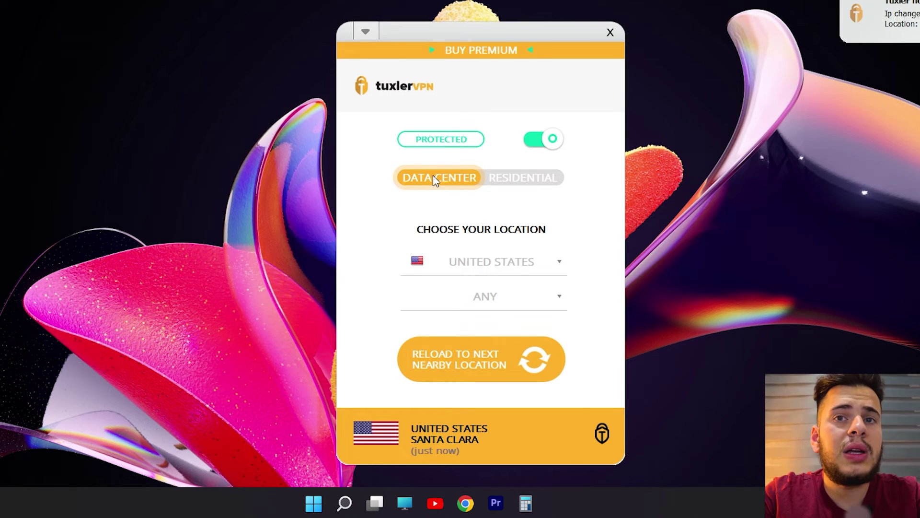
left_click(524, 178)
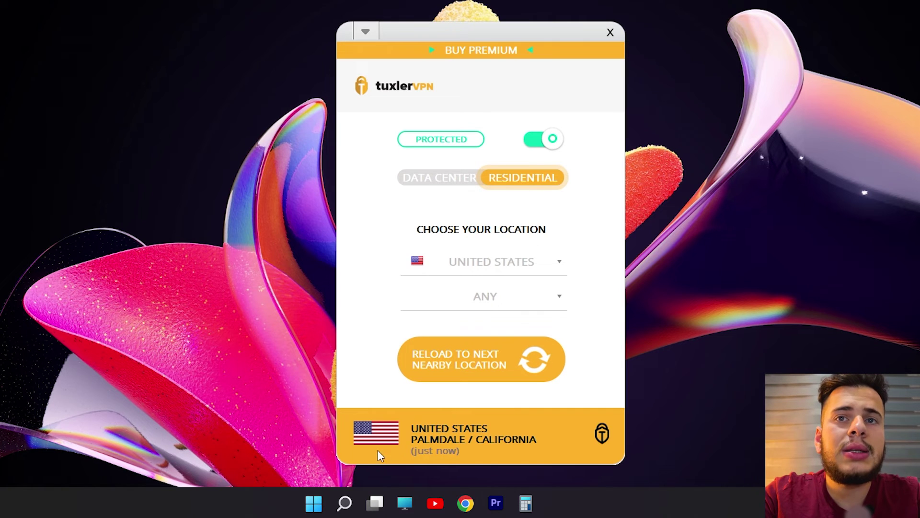
left_click(513, 268)
scroll(519, 324, "up", 3)
scroll(520, 326, "up", 5)
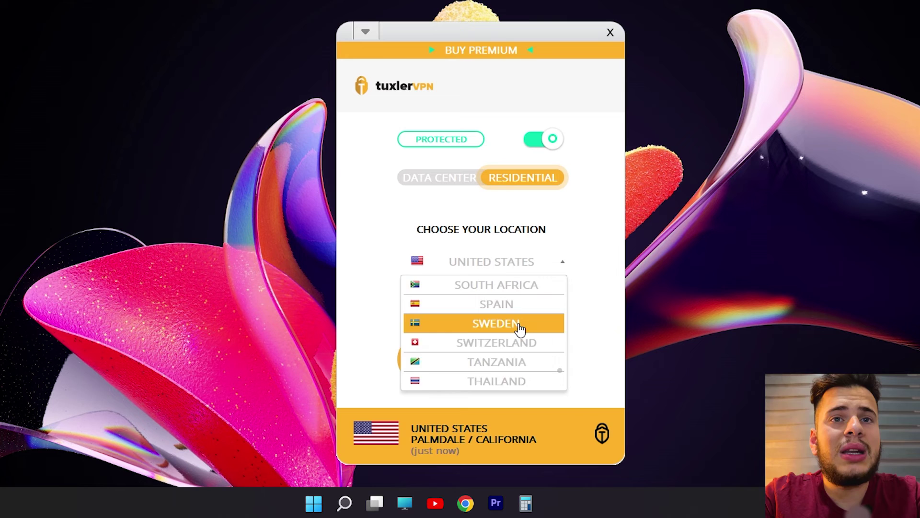
scroll(527, 329, "up", 6)
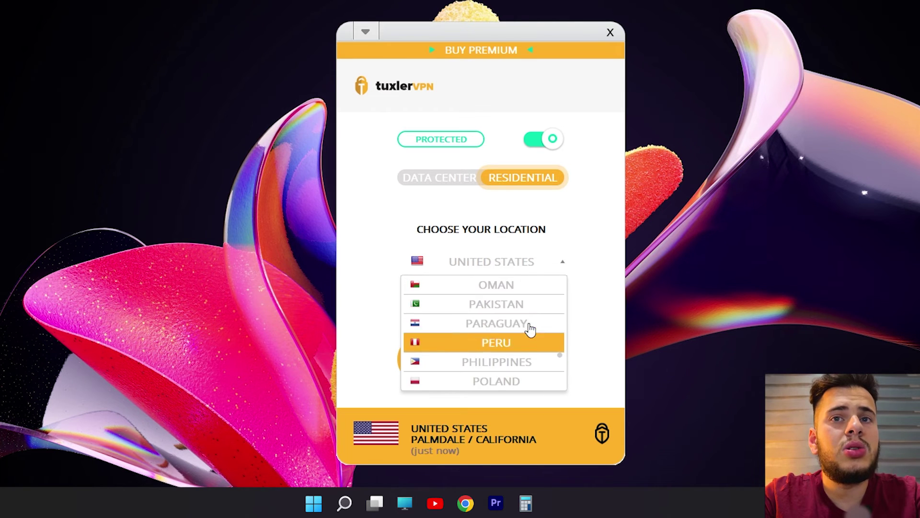
scroll(530, 329, "up", 5)
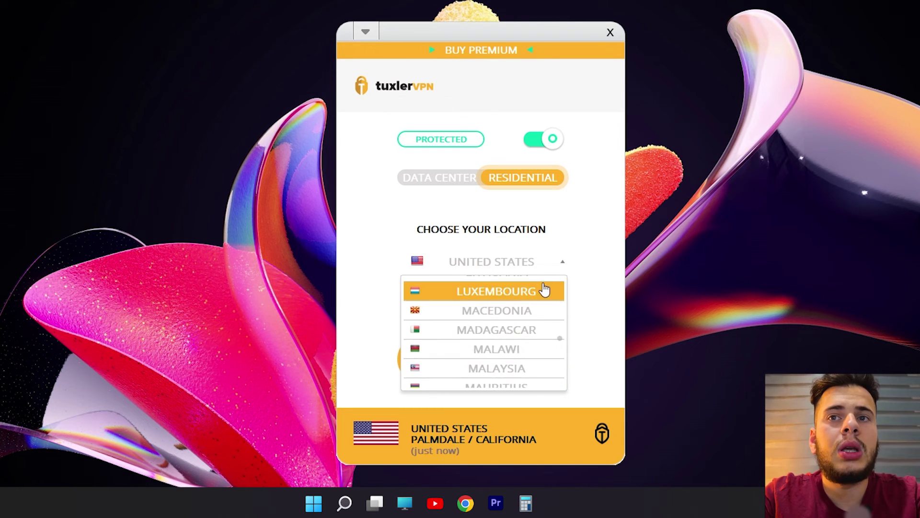
left_click(563, 263)
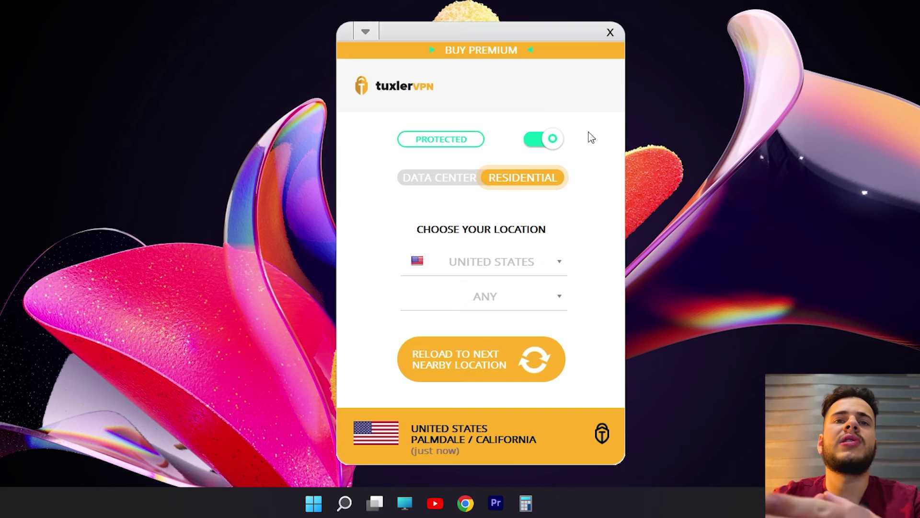
left_click(533, 140)
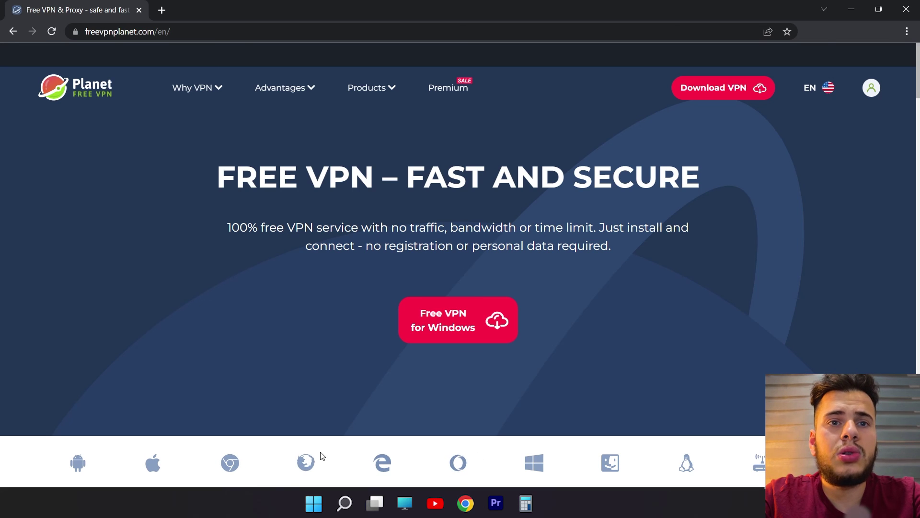
Step: Download the Planet VPN Windows installer, planetvpn (1).exe, from freevpnplanet.com
left_click(452, 316)
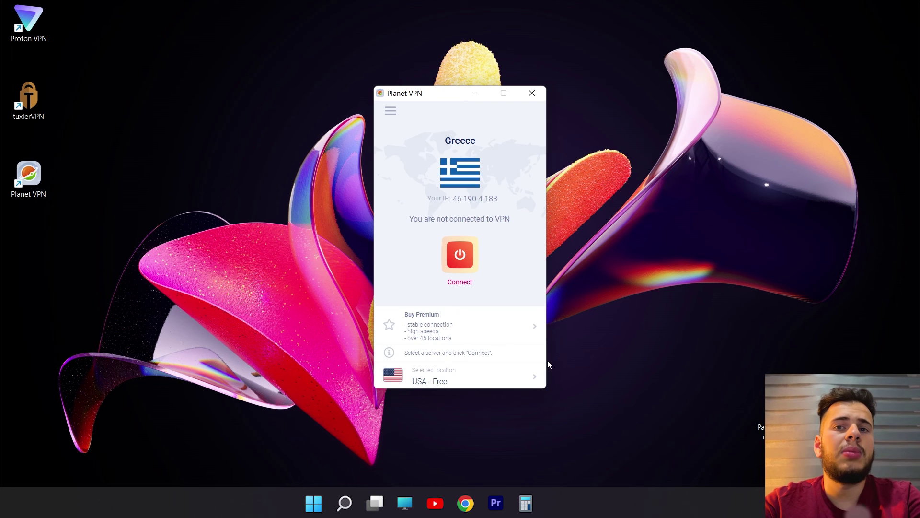
Step: Open Planet VPN's server list from the 'USA - Free' location row and scroll through it
left_click(532, 381)
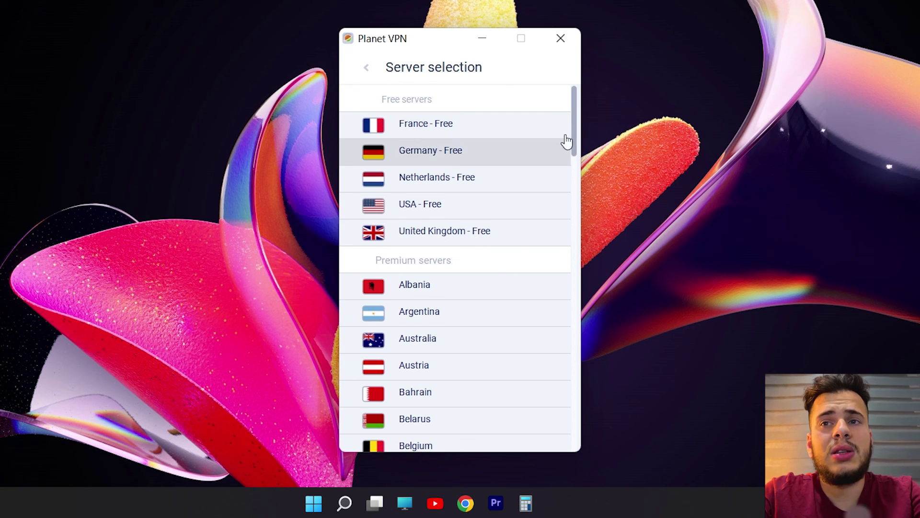
left_click_drag(577, 128, 569, 438)
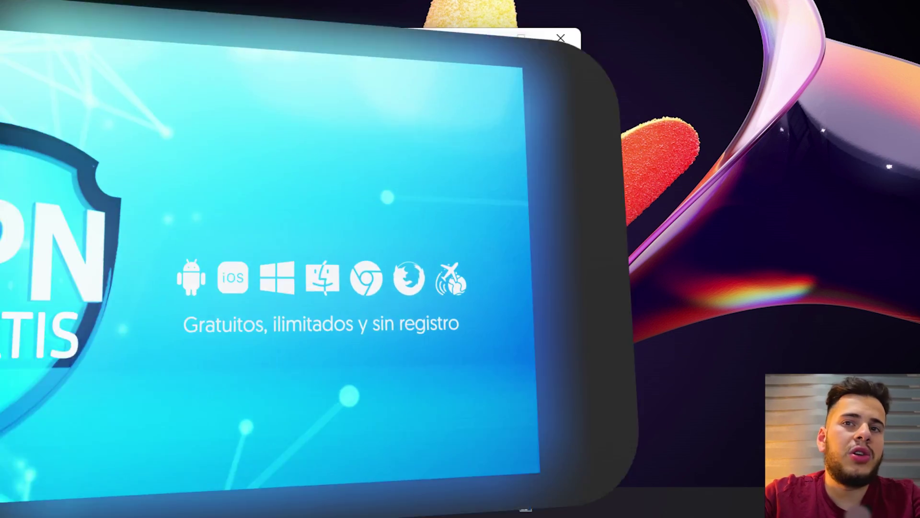